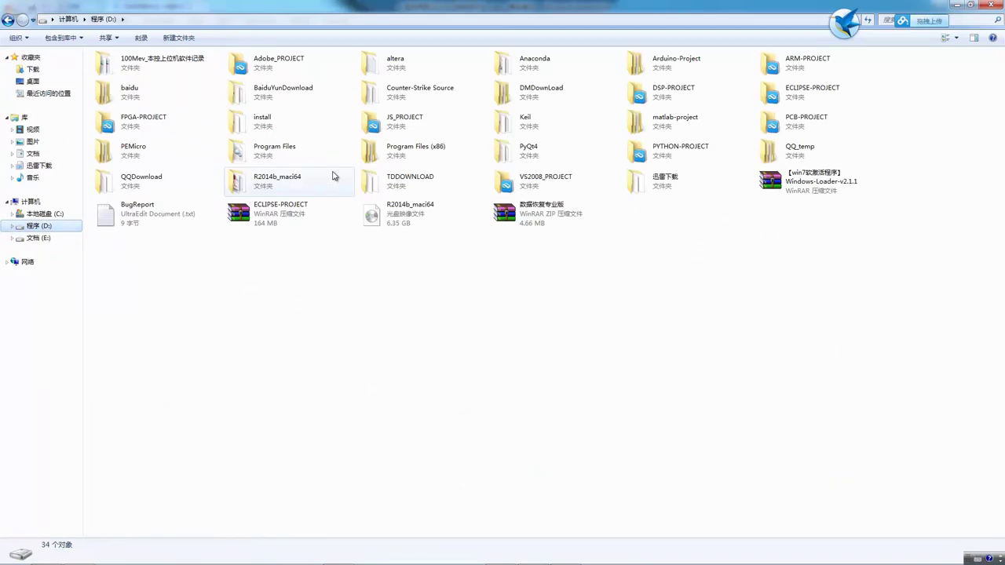
Launch eric4 from the Anaconda folder on drive D and decline the offered update.
double_click(513, 69)
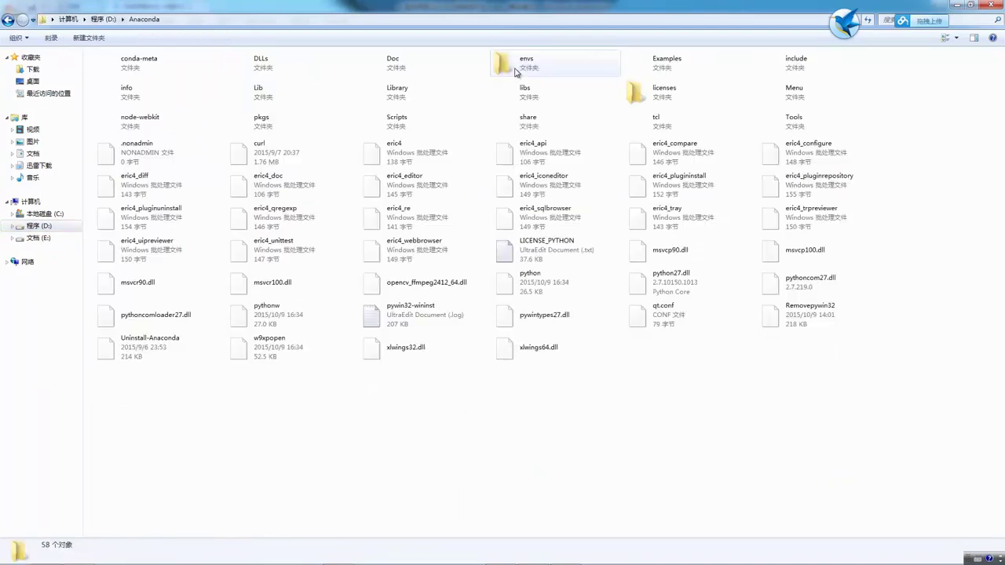
left_click(380, 158)
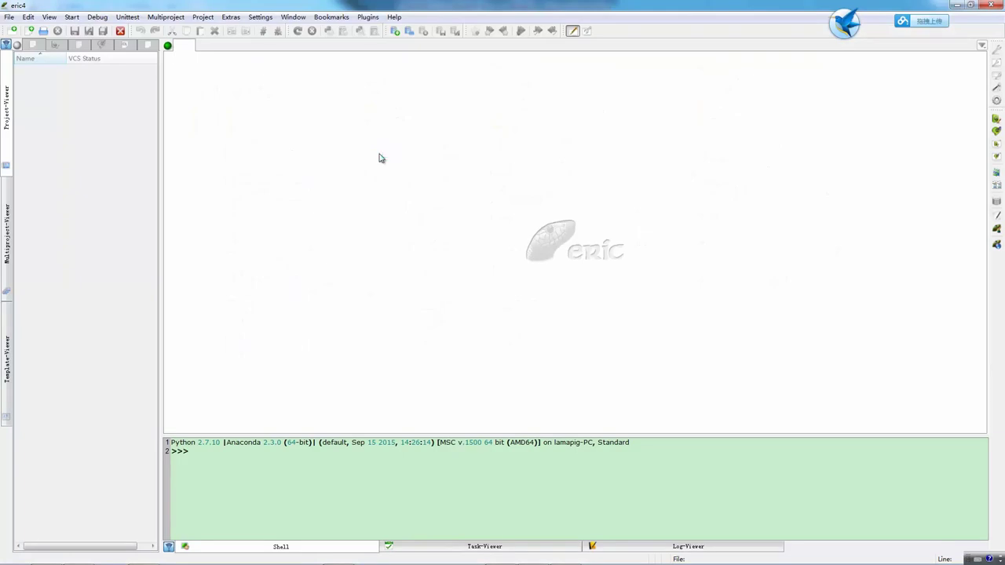
left_click(203, 18)
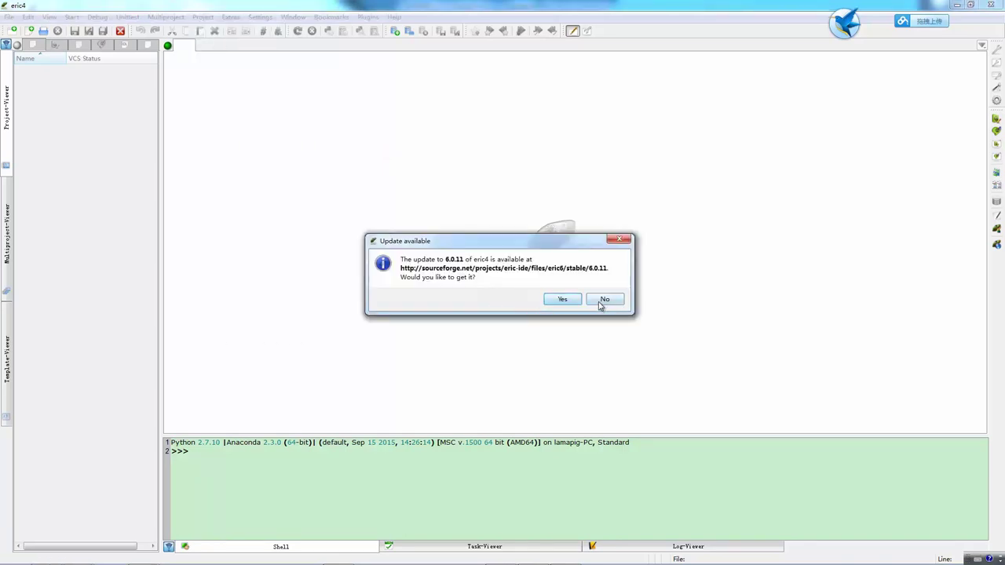
left_click(600, 303)
Create a Python Qt4 GUI project named xiaomai in the directory D:\PYTHON-PROJECT\PyQt\xiaomai.
left_click(204, 17)
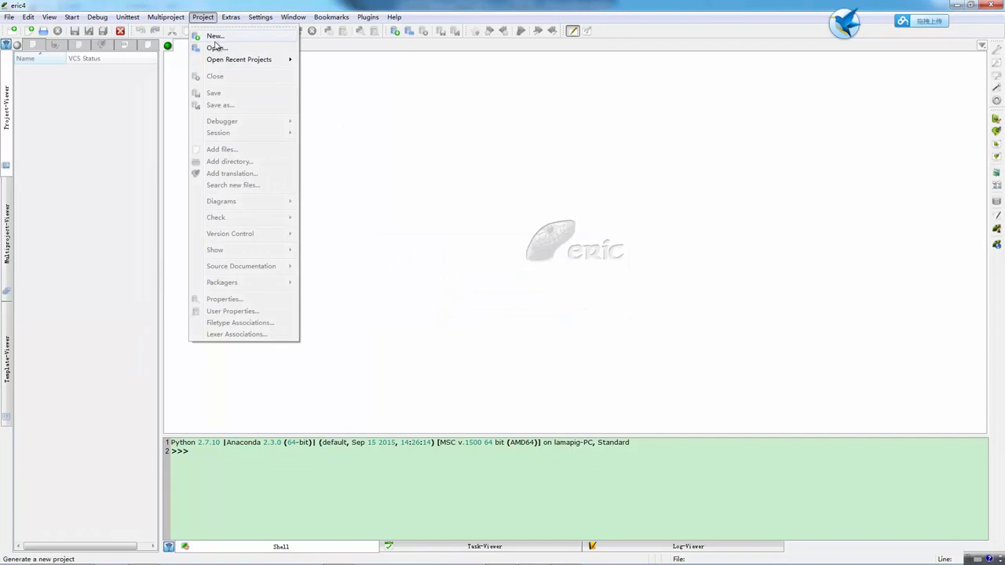
left_click(215, 36)
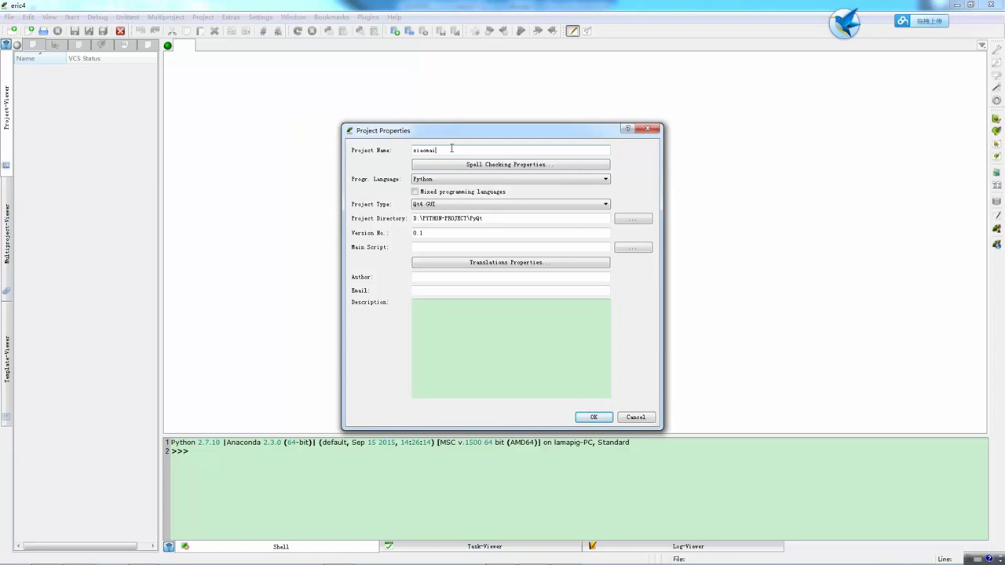
left_click(521, 219)
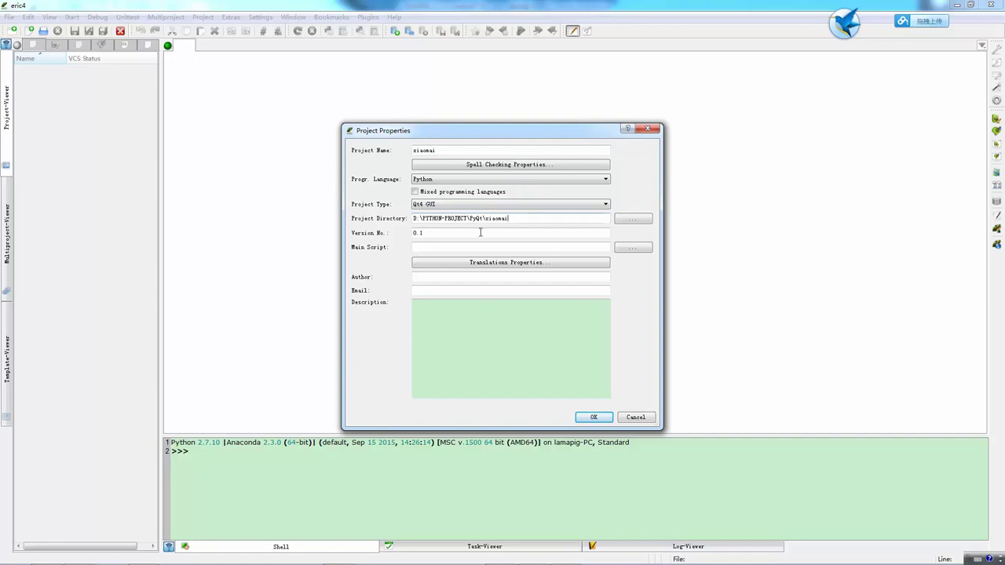
left_click_drag(438, 219, 494, 215)
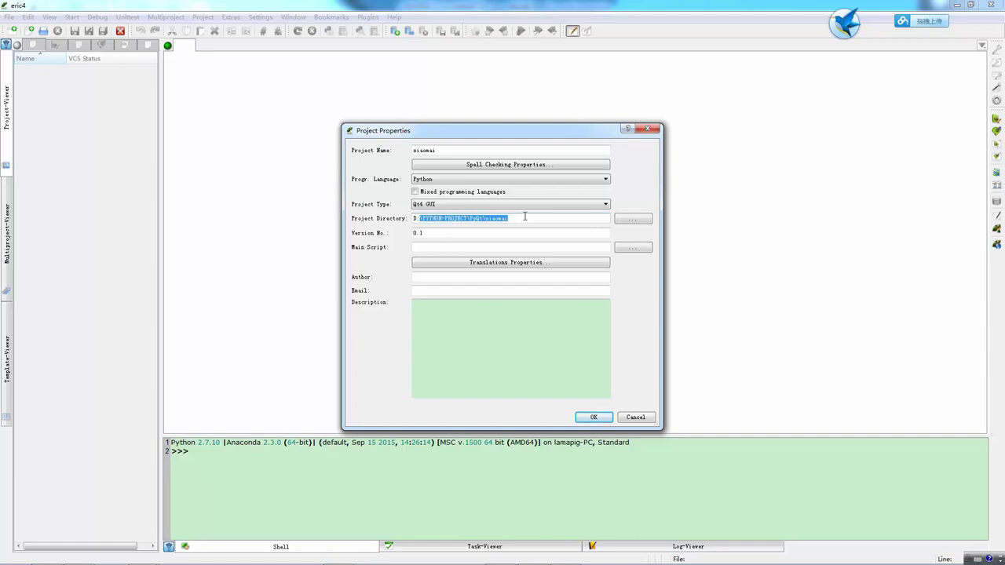
left_click(524, 217)
left_click(591, 417)
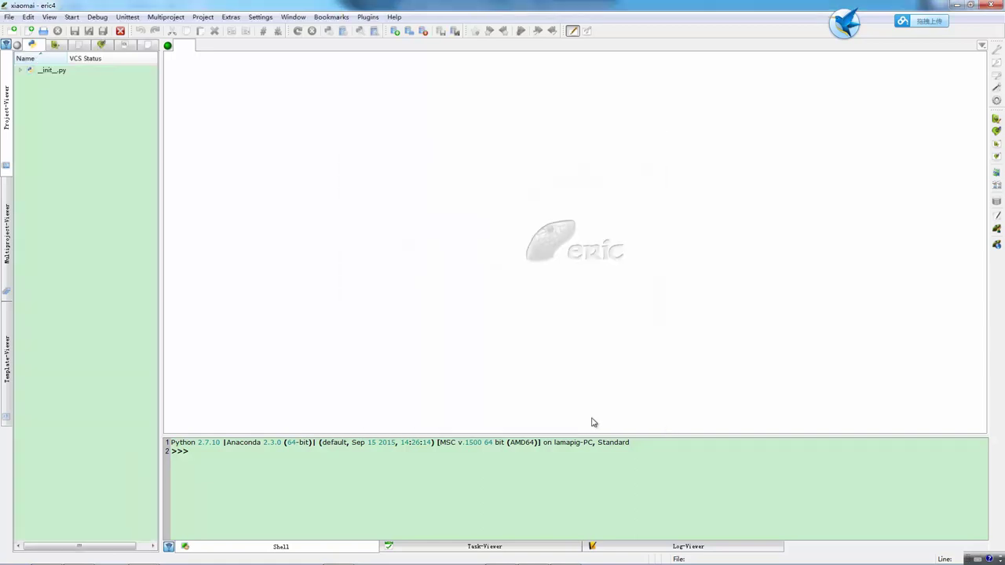
Start a new form of type Main Window in the project's forms.
left_click(55, 44)
right_click(54, 88)
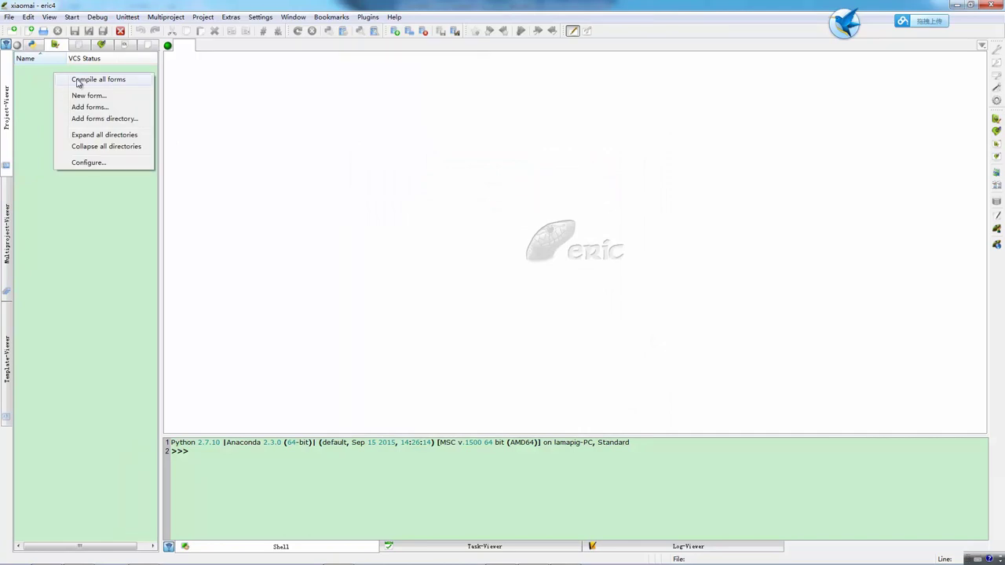
left_click(96, 95)
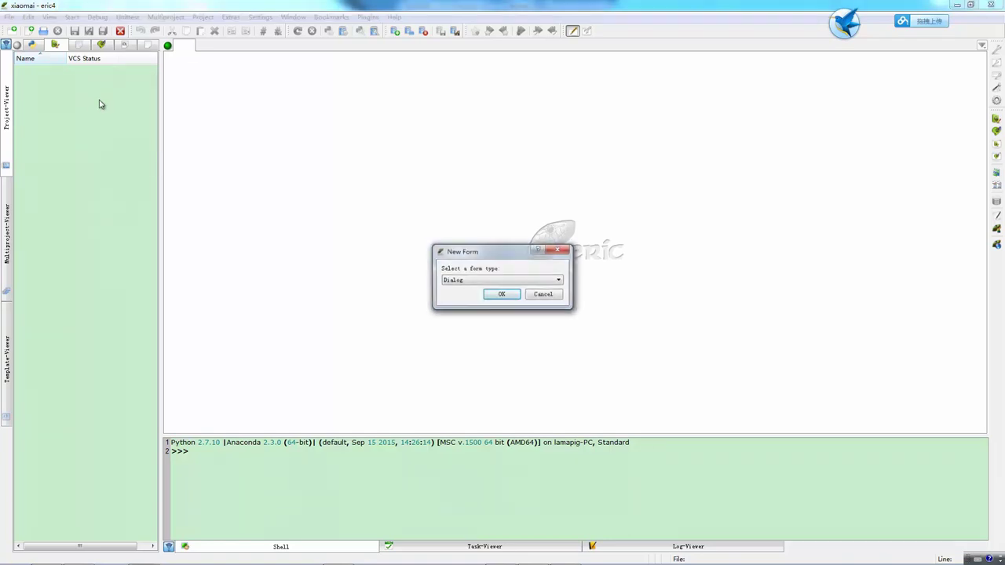
left_click(558, 280)
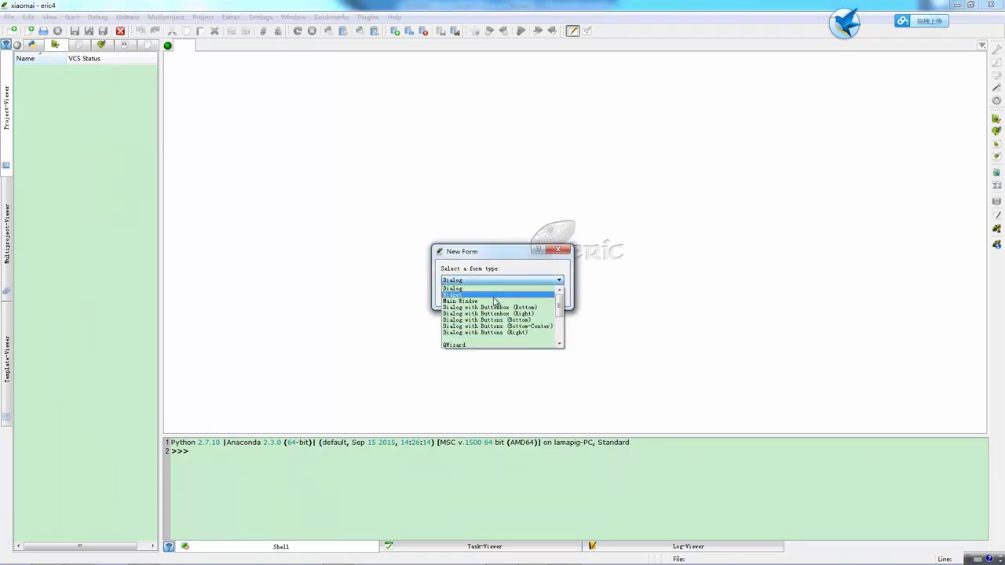
left_click(497, 301)
left_click(503, 295)
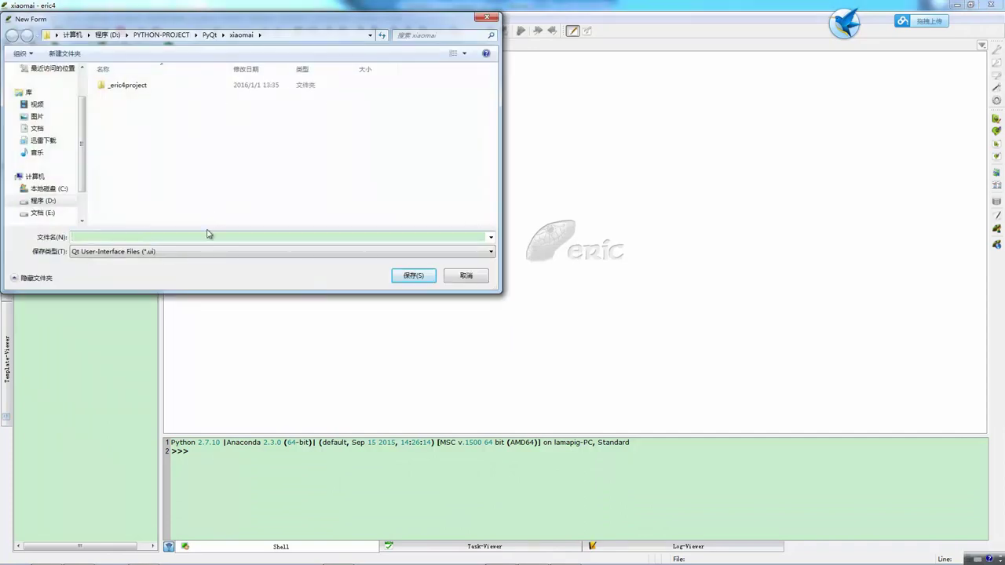
Save the new form as xiaomai in the xiaomai project folder, as a Qt User-Interface file.
type("xiam")
key("BackSpace")
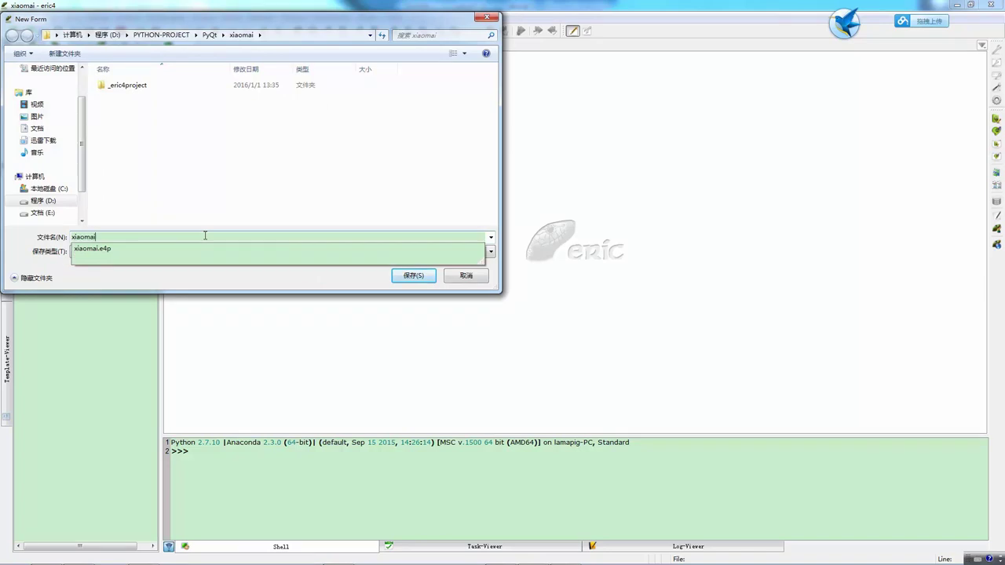
type("omai")
left_click(235, 170)
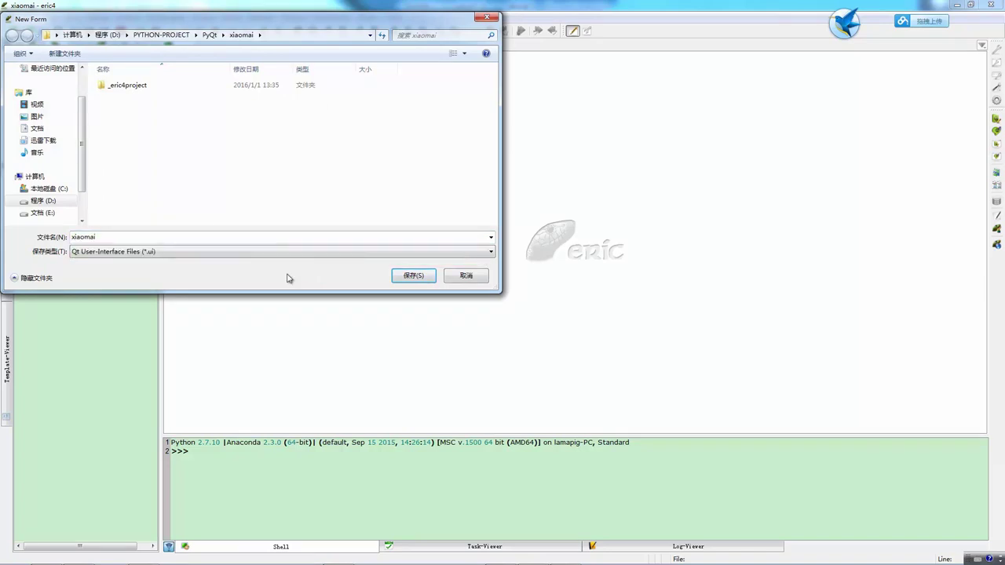
left_click(414, 275)
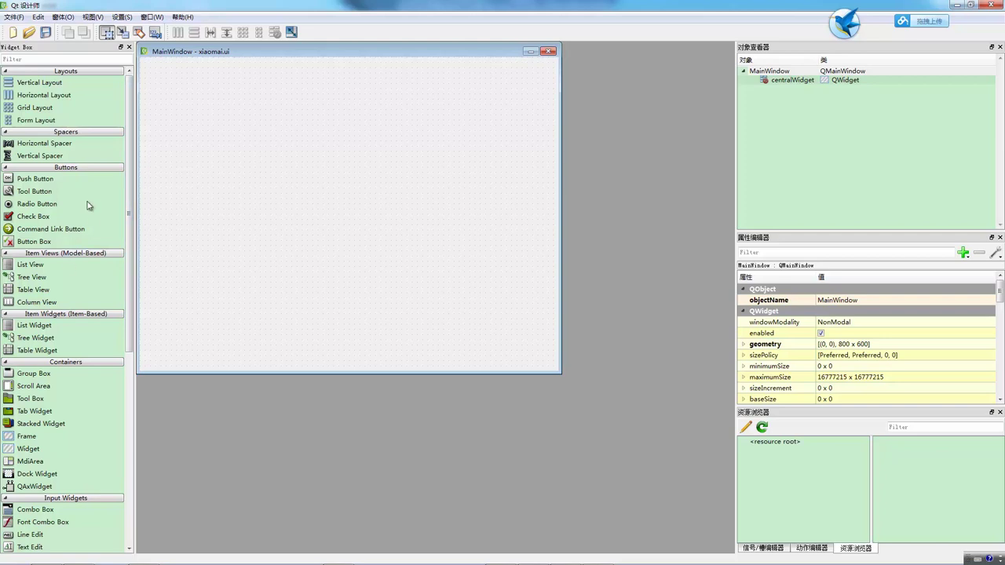
Place a Text Browser near the form's upper-left corner at (20, 20) and enlarge it to about 631 x 461.
left_click_drag(124, 179, 122, 297)
scroll(118, 302, "down", 3)
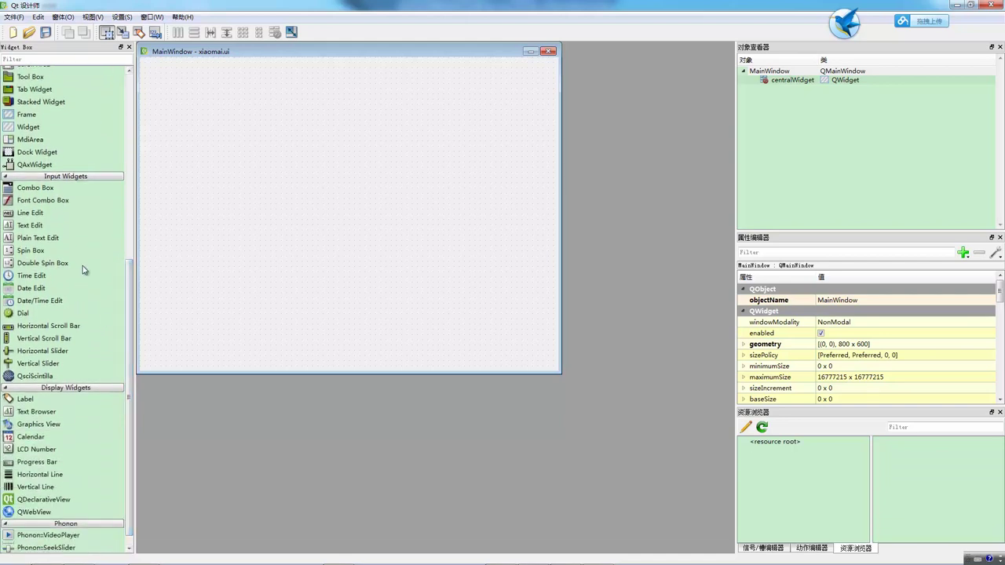
scroll(135, 294, "down", 1)
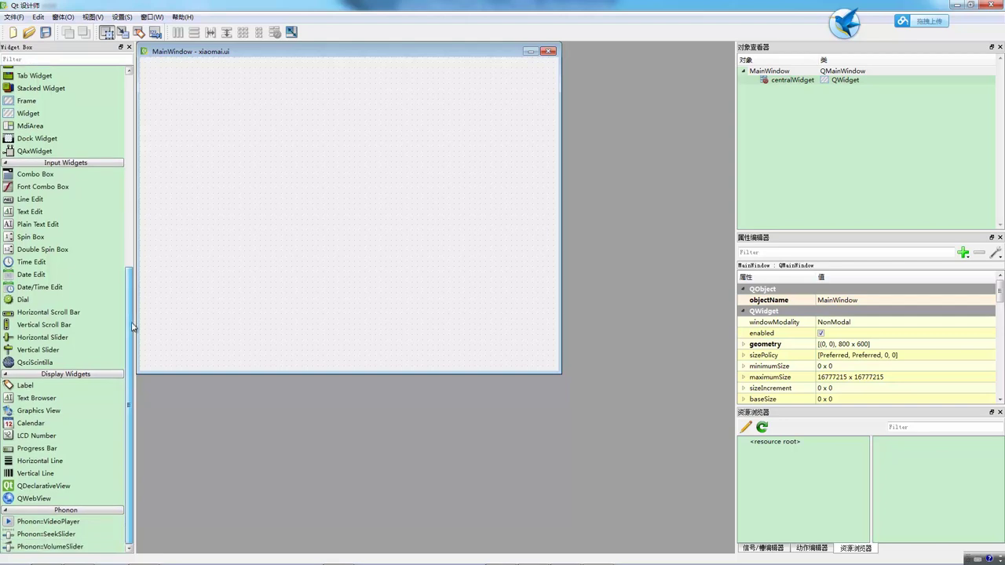
left_click_drag(55, 397, 180, 95)
left_click_drag(284, 167, 480, 309)
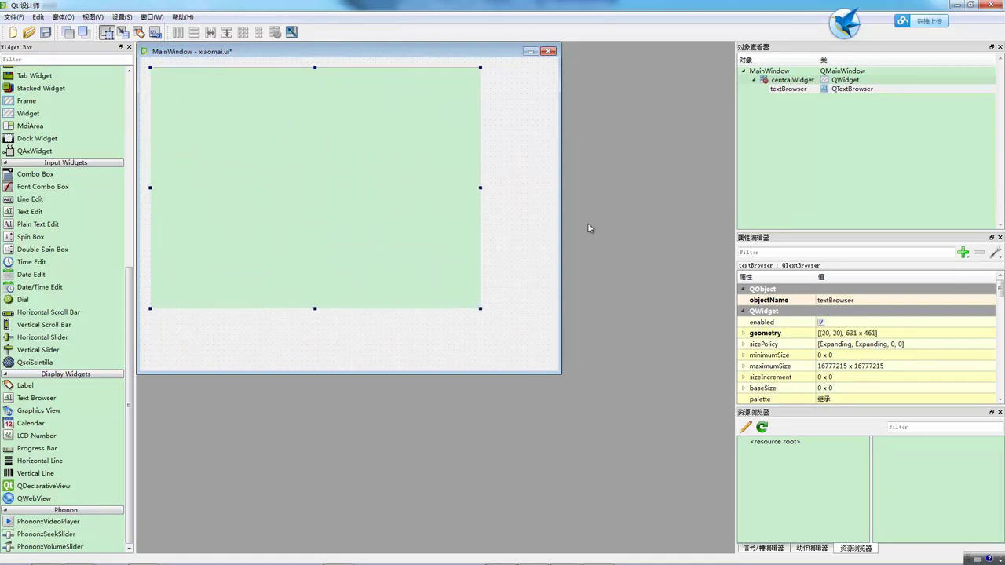
Widen the main window form to about 985 pixels and stretch the text browser's right edge outward.
left_click_drag(559, 225, 658, 225)
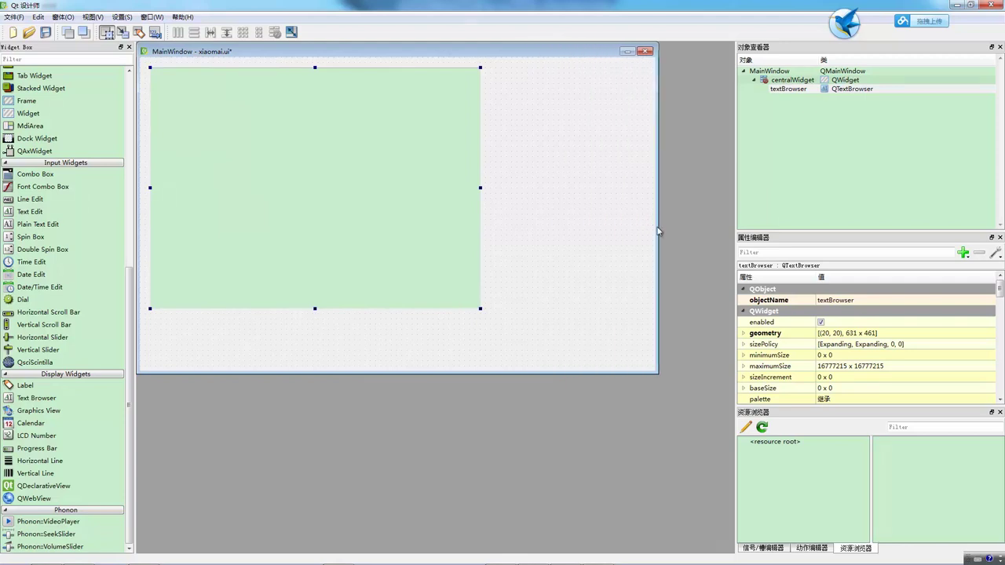
left_click_drag(482, 187, 533, 188)
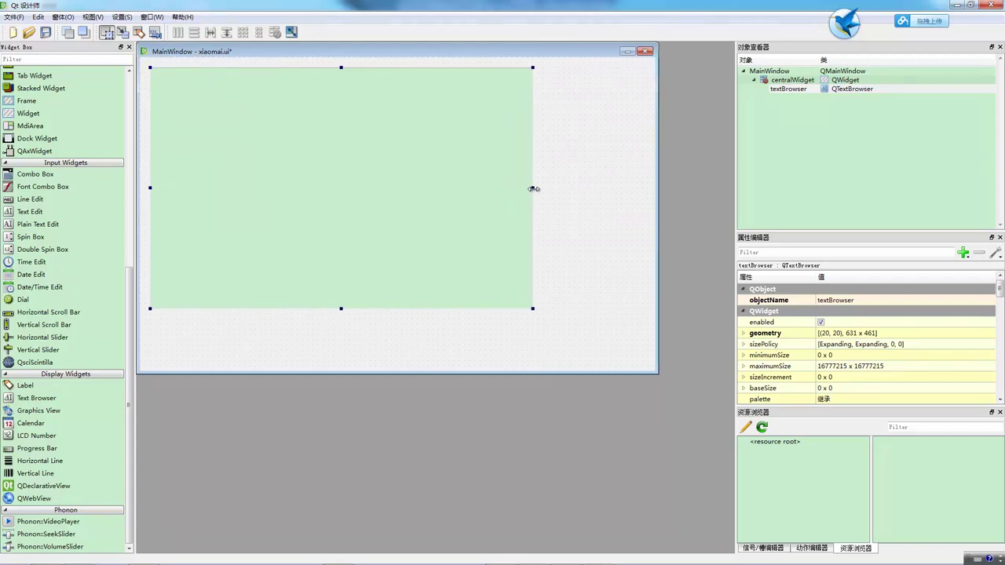
left_click(268, 320)
Add two Push Buttons side by side below the text browser, the first at about (500, 500), and save the form.
left_click_drag(132, 293, 140, 110)
left_click_drag(36, 179, 403, 326)
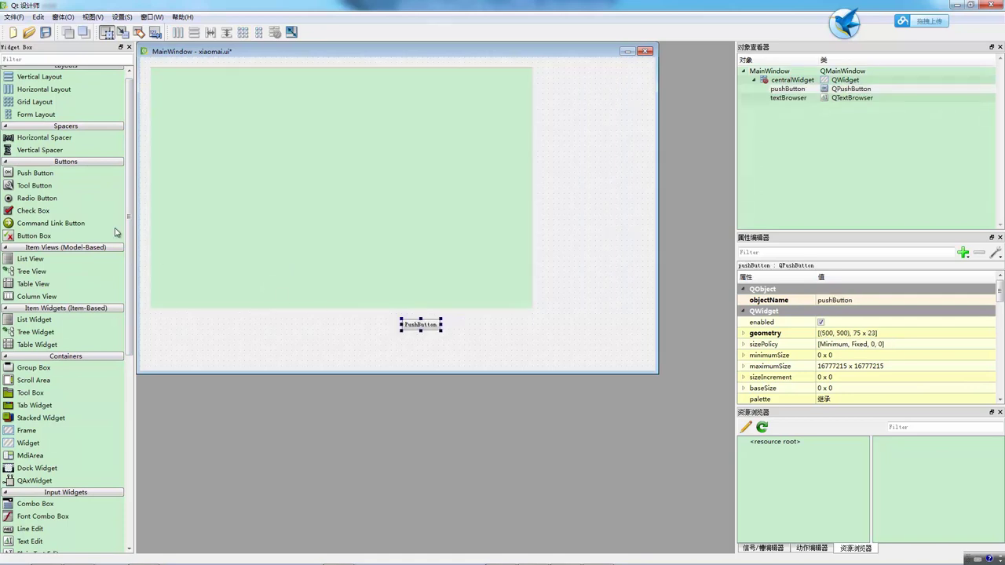
left_click_drag(40, 175, 490, 326)
left_click(305, 335)
key("ctrl+s")
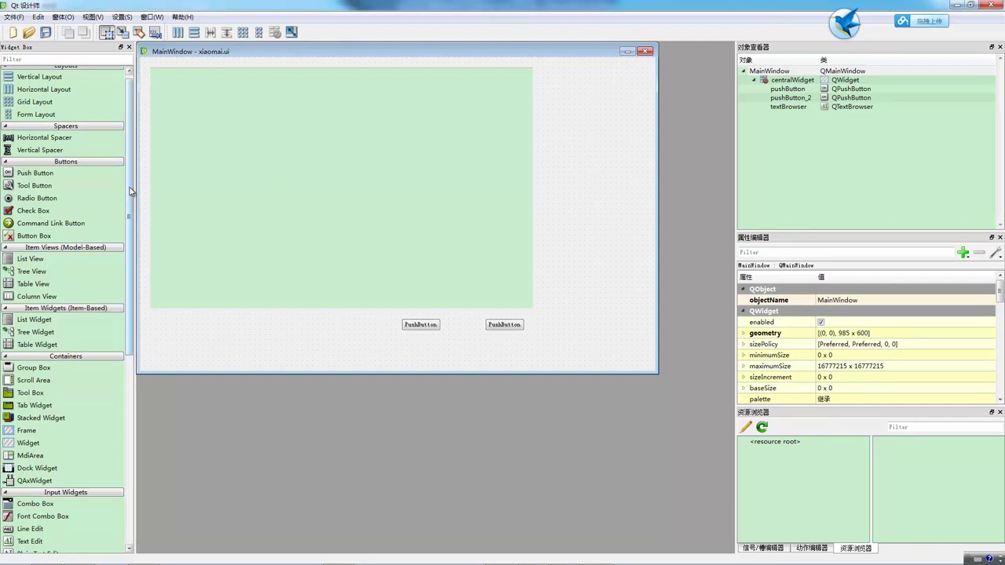
Add a Group Box beside the text browser at about (780, 40) and title it 发声人.
scroll(130, 192, "up", 1)
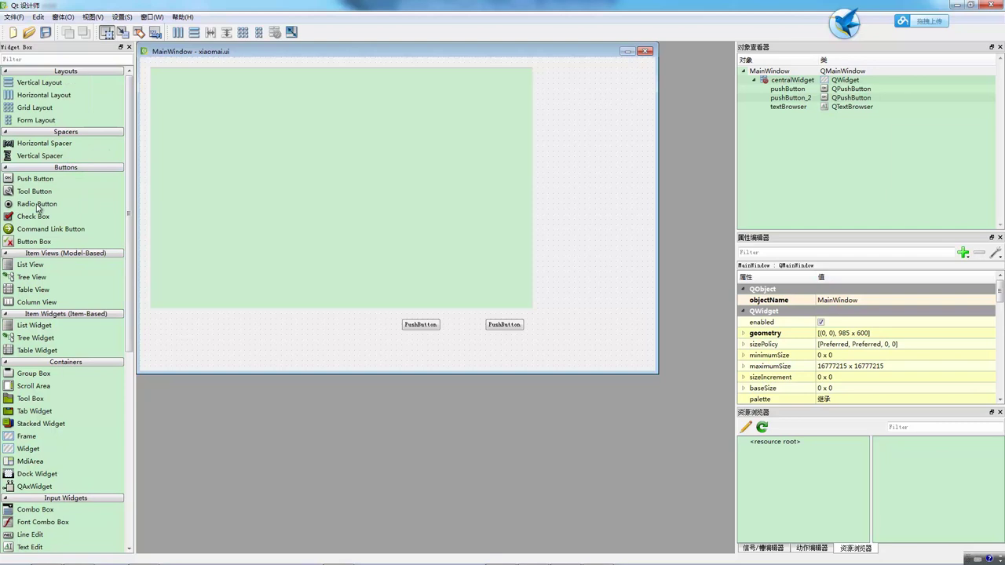
left_click_drag(132, 190, 131, 226)
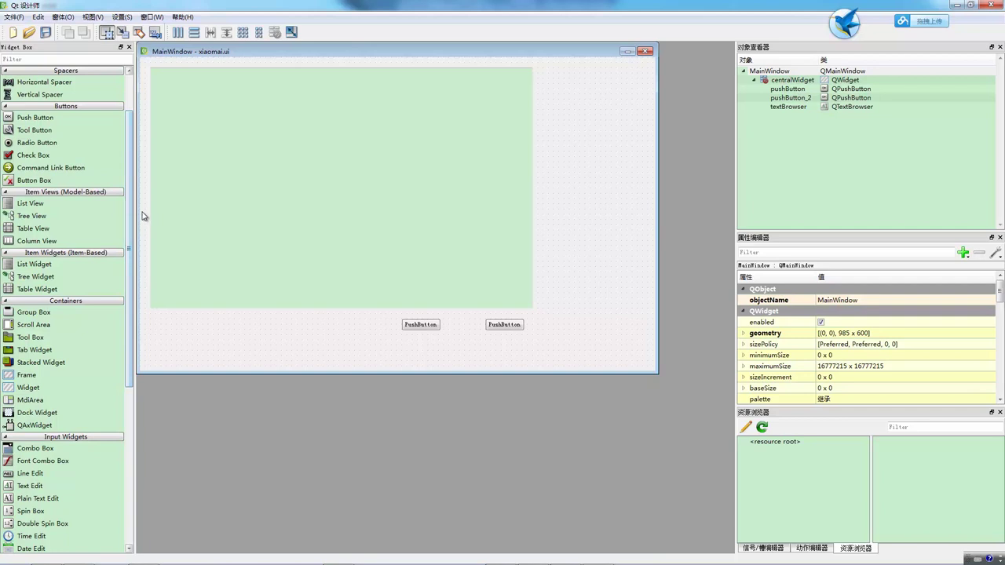
scroll(129, 227, "down", 1)
scroll(129, 227, "down", 1)
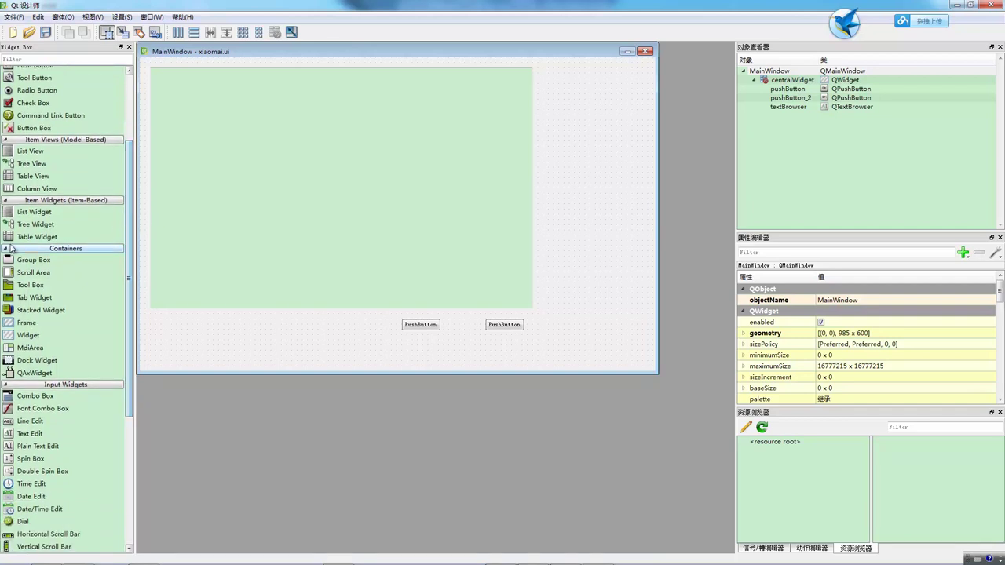
left_click_drag(19, 263, 553, 80)
double_click(568, 82)
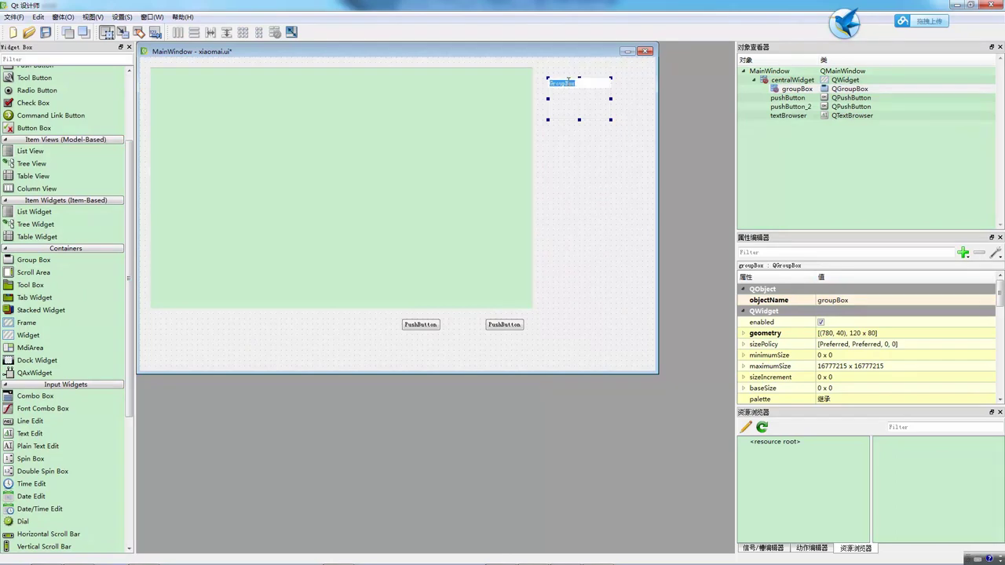
type("fashengren")
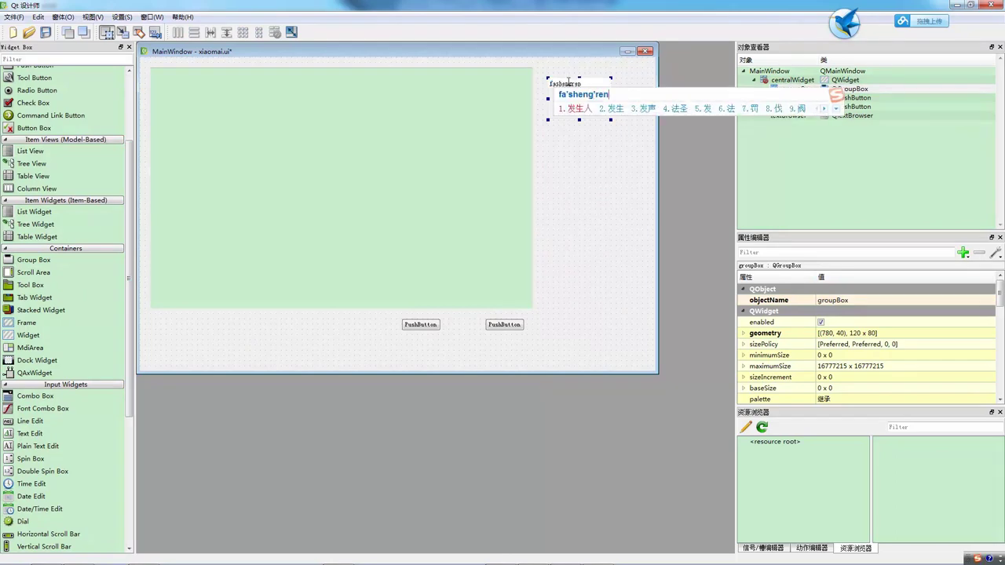
type("3")
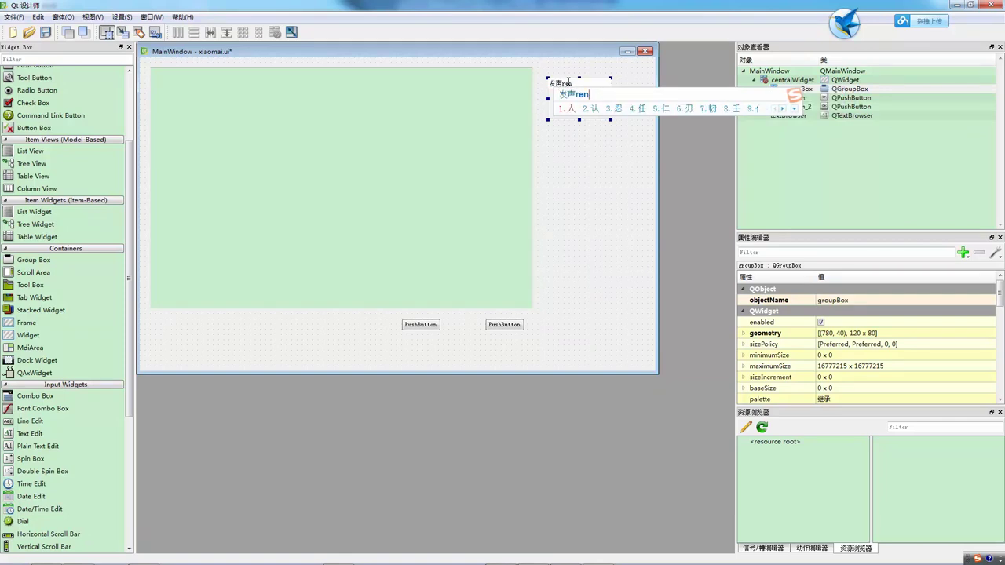
key("space")
left_click(576, 155)
left_click(581, 110)
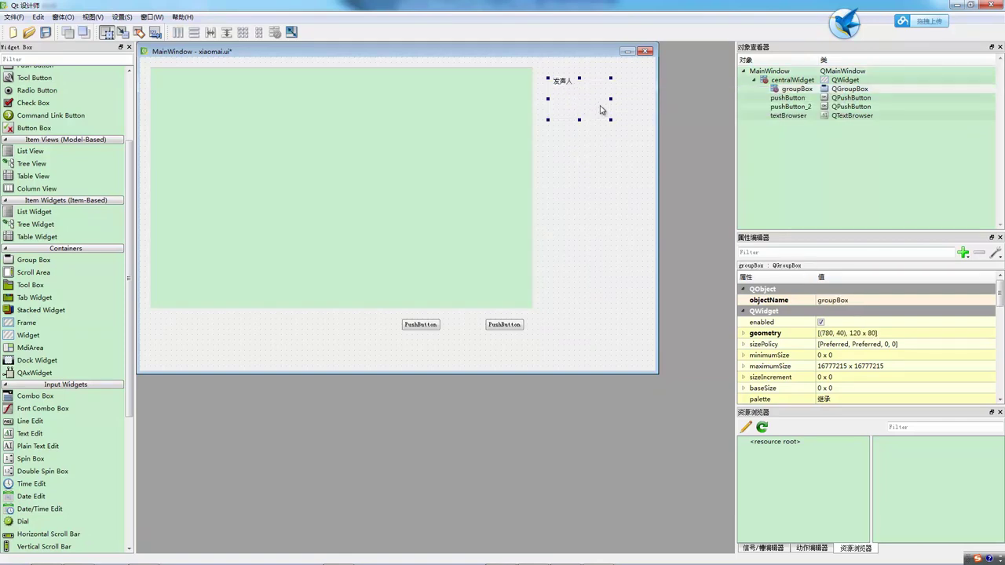
Place a Radio Button in the upper part of the 发声人 group box and label it 男声.
scroll(131, 204, "up", 1)
scroll(131, 204, "up", 2)
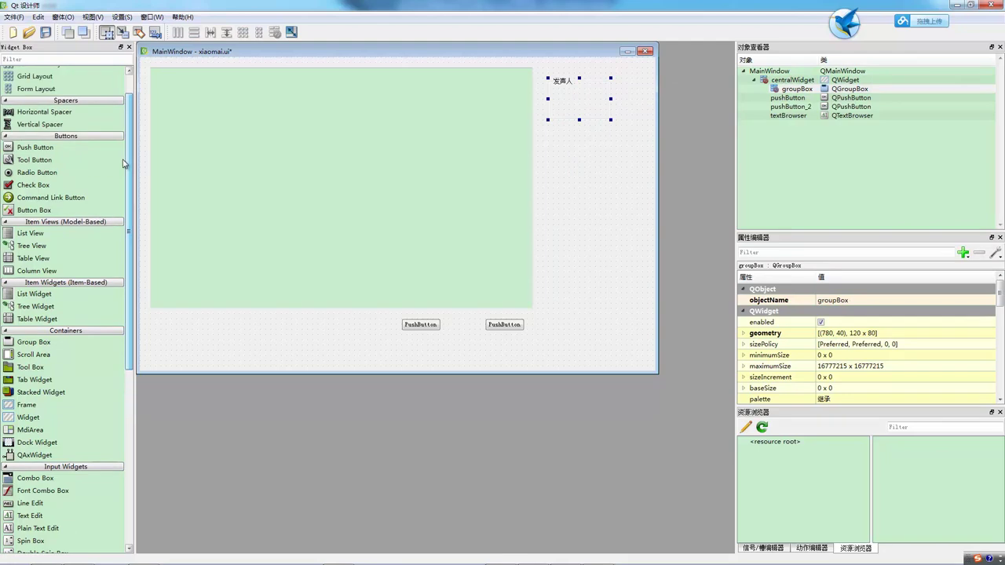
left_click_drag(47, 173, 567, 93)
double_click(570, 92)
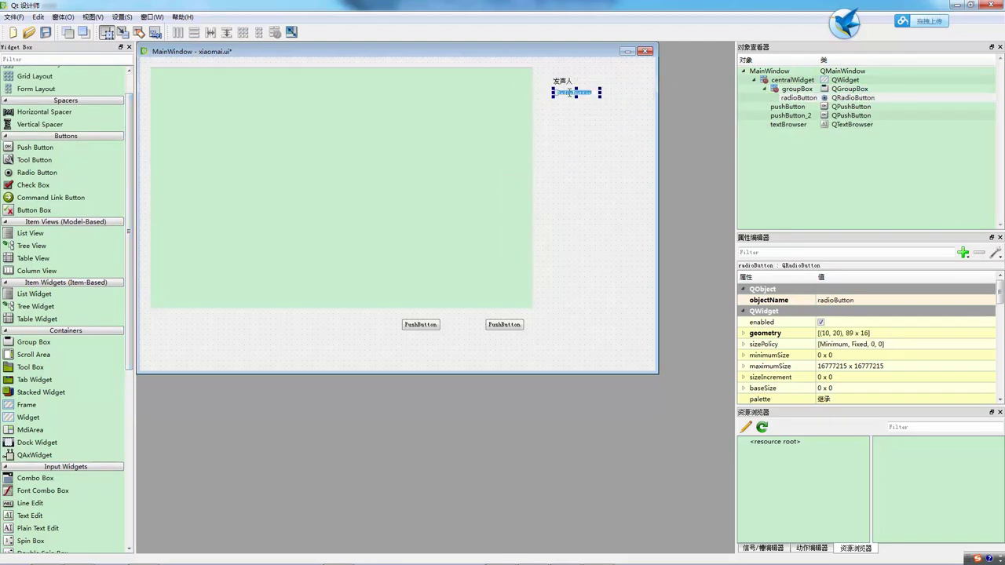
type("认真")
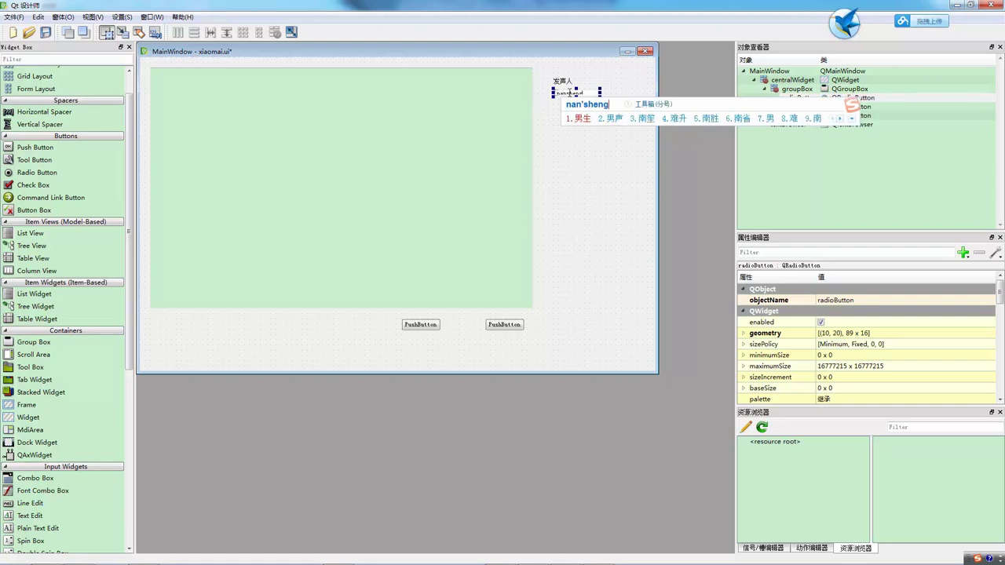
left_click(580, 140)
Add a second Radio Button labelled 女声 below 男声 in the group box and save the form.
left_click_drag(39, 173, 558, 111)
double_click(574, 111)
type("女声")
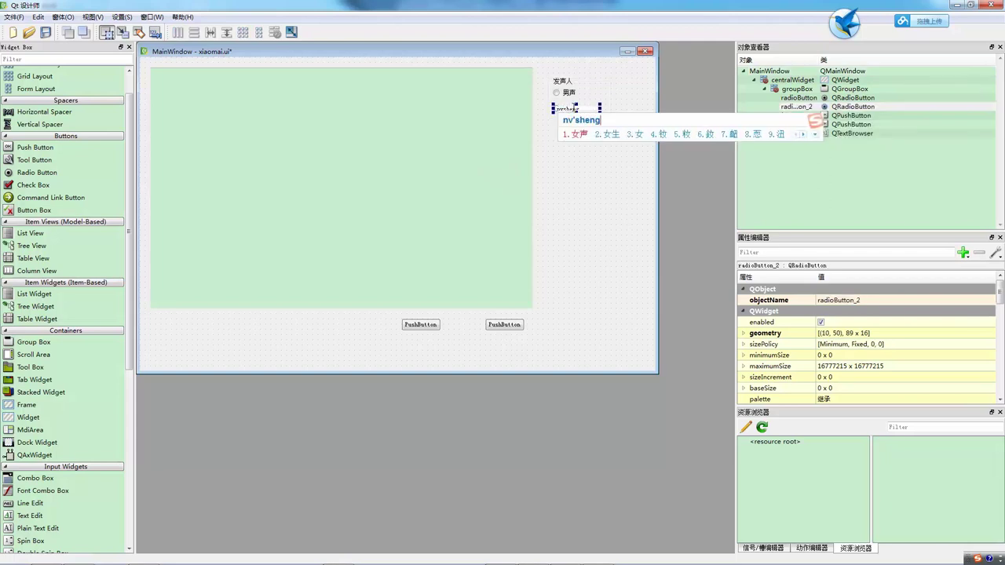
left_click(581, 146)
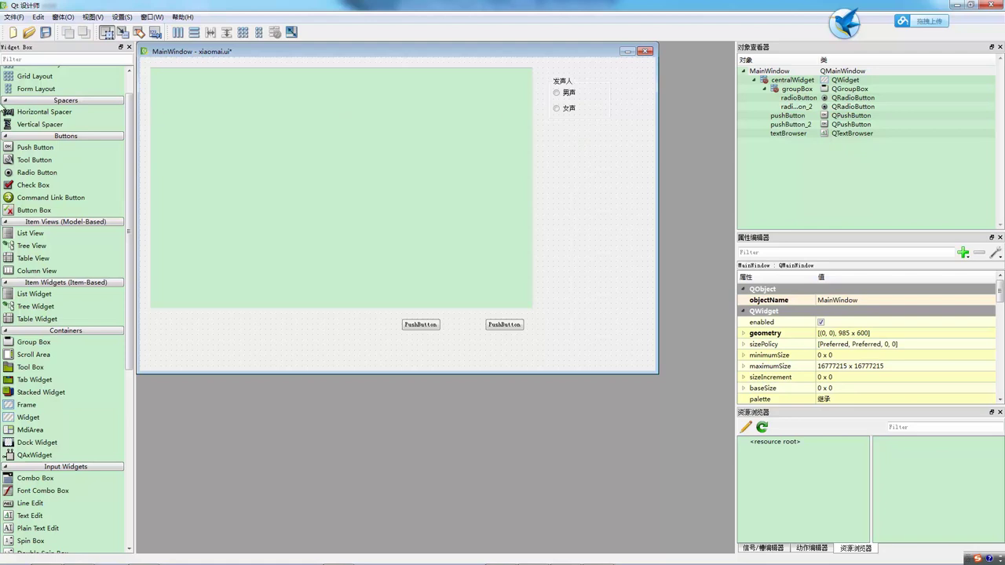
left_click(46, 33)
Add three Horizontal Sliders stacked below the 发声人 group box, the middle one at about (810, 260), and save the form.
left_click_drag(130, 156, 131, 349)
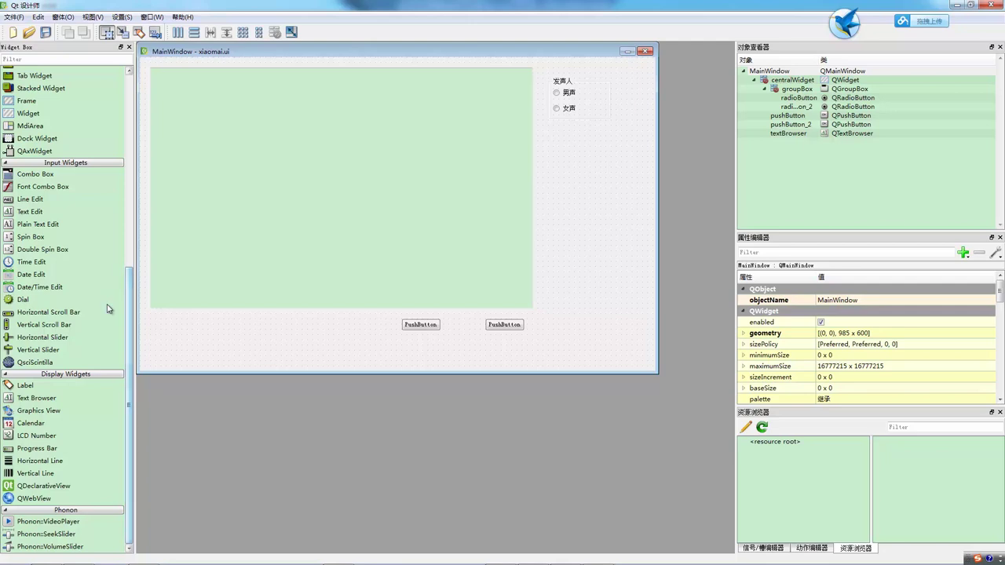
left_click_drag(35, 339, 564, 174)
left_click_drag(37, 335, 565, 193)
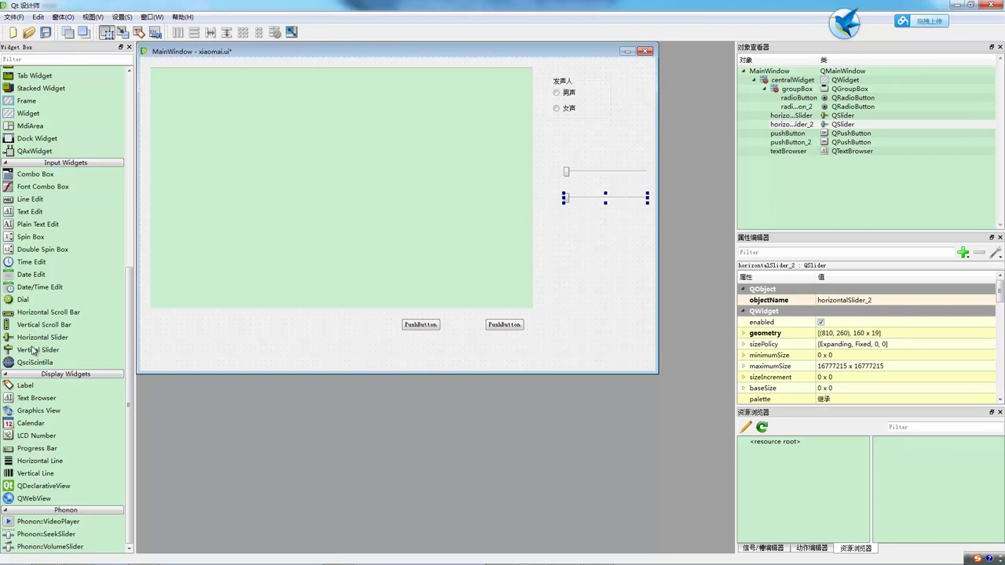
left_click_drag(28, 339, 567, 225)
left_click(554, 270)
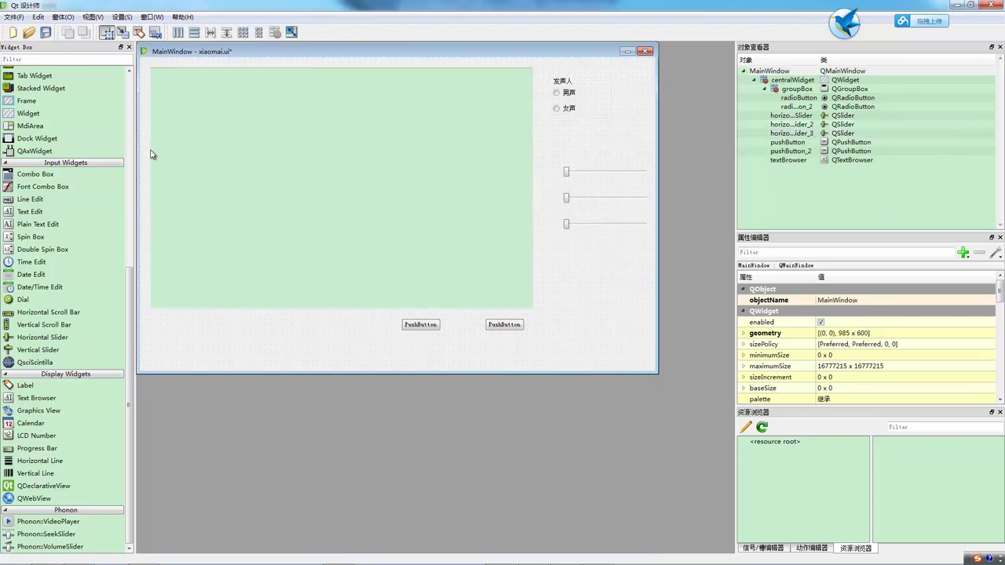
left_click(46, 32)
Add a Label below the sliders at about (770, 390) and set its text to 音调:.
left_click_drag(27, 385, 557, 272)
double_click(557, 267)
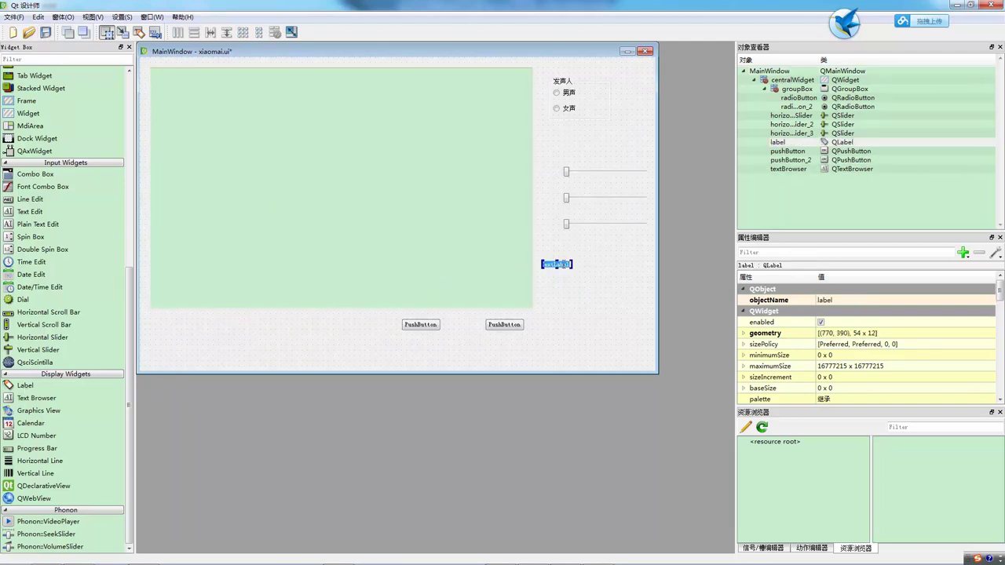
type("yintia")
key("BackSpace")
key("BackSpace")
key("BackSpace")
type("diao")
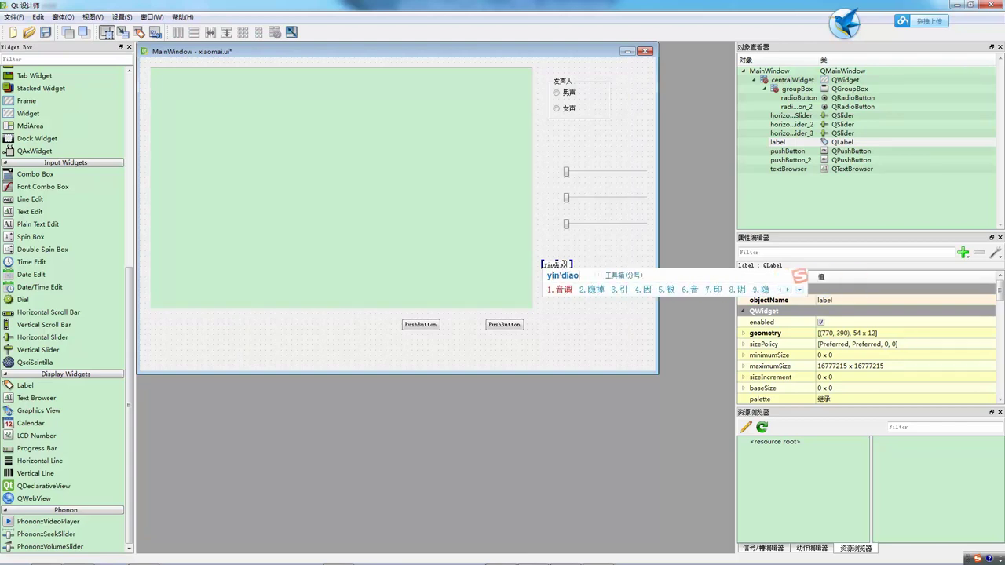
key("space")
left_click(571, 291)
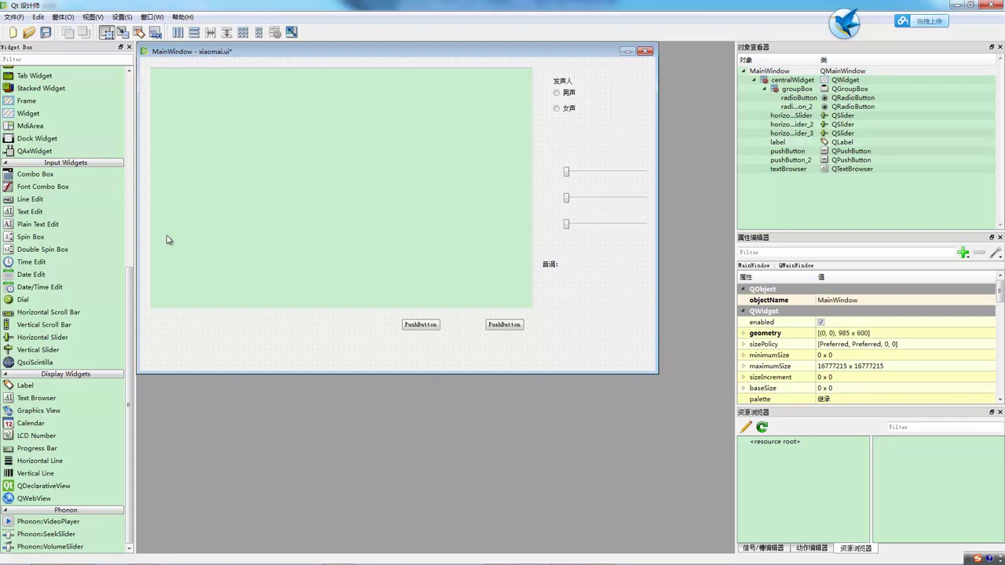
Add a second Label below 音调: at about (770, 430) and set its text to 语速.
left_click_drag(26, 390, 552, 282)
mouse_move(80, 556)
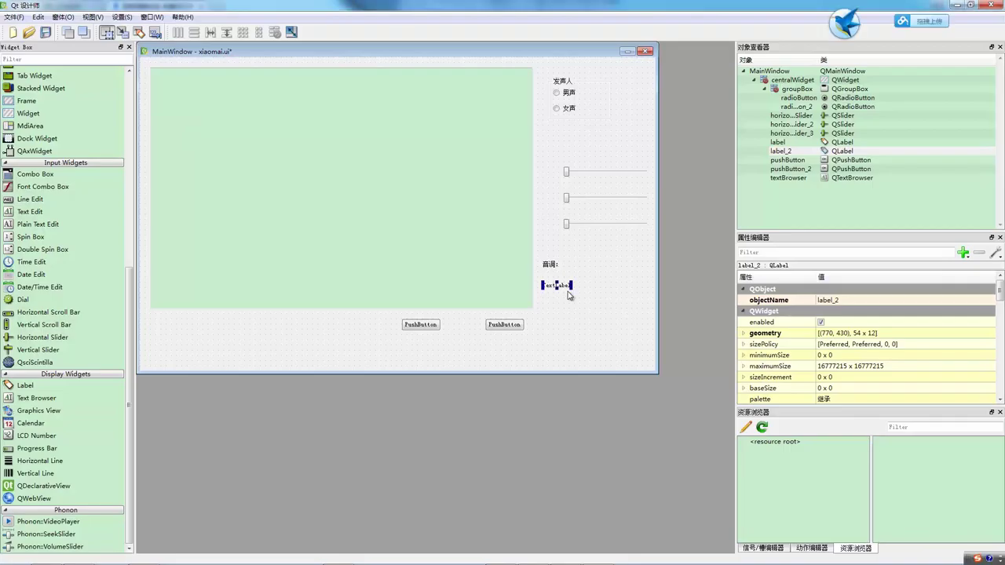
double_click(557, 285)
type("语速")
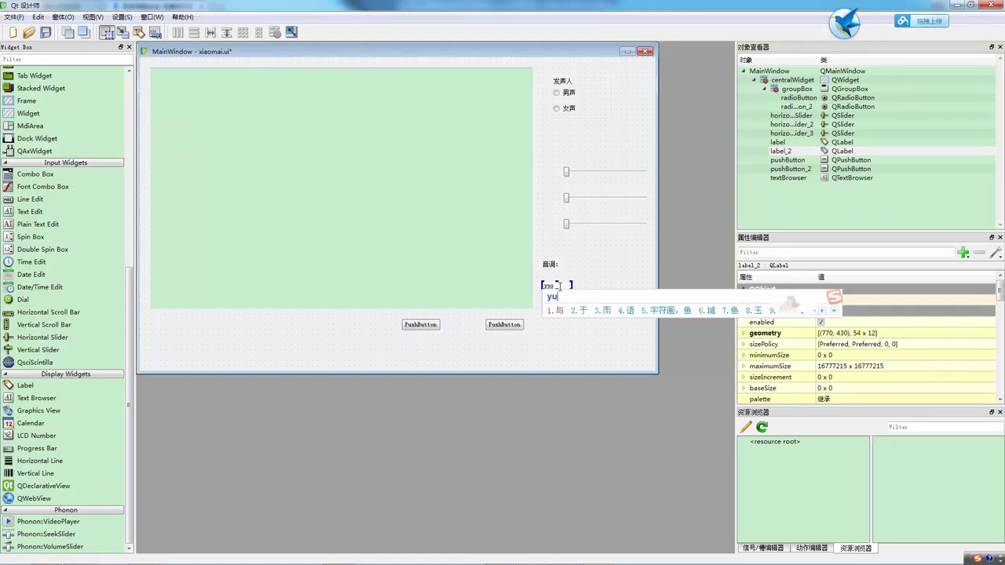
key("Return")
left_click(566, 317)
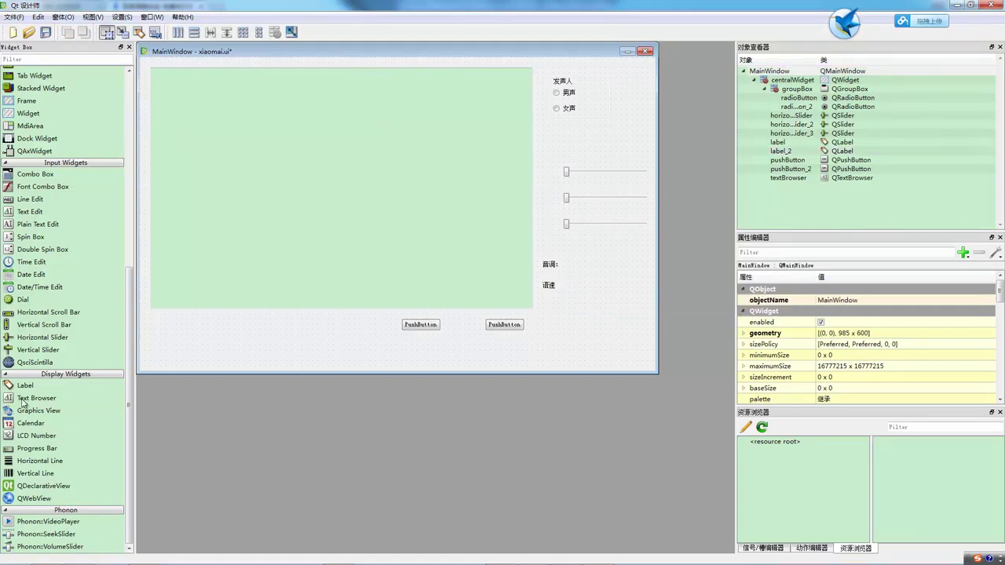
Add a third Label below 语速 at about (780, 460) and set its text to 音量:.
left_click_drag(23, 385, 546, 351)
left_click_drag(551, 303, 551, 300)
double_click(561, 302)
type("音量")
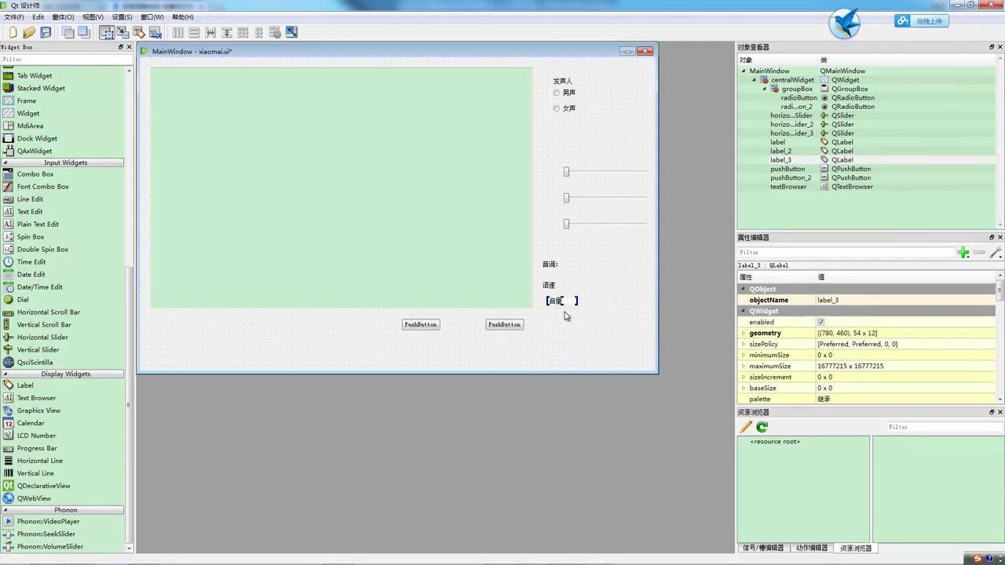
Append a colon to the 语速 label's text and save the form.
double_click(559, 285)
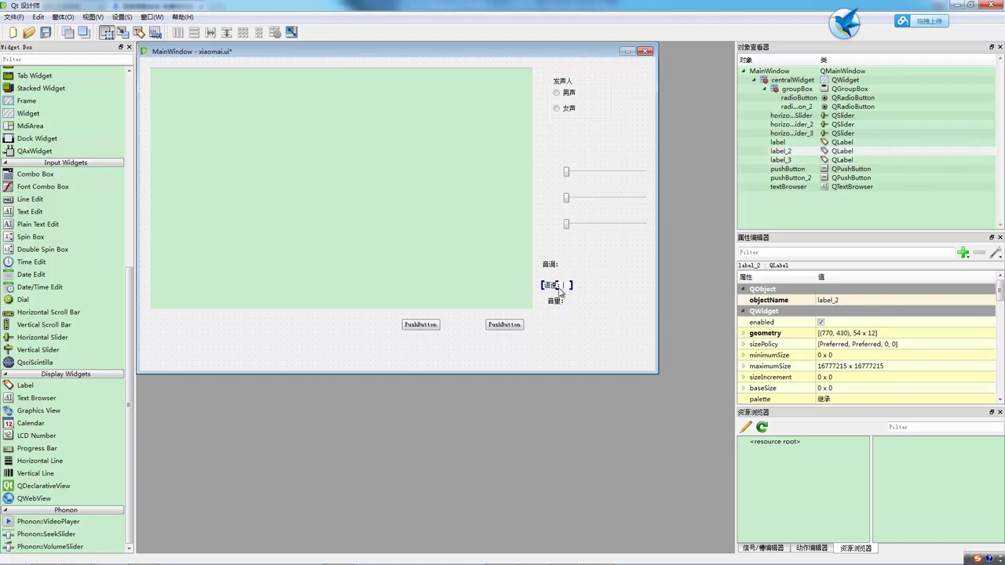
left_click(561, 347)
left_click(46, 32)
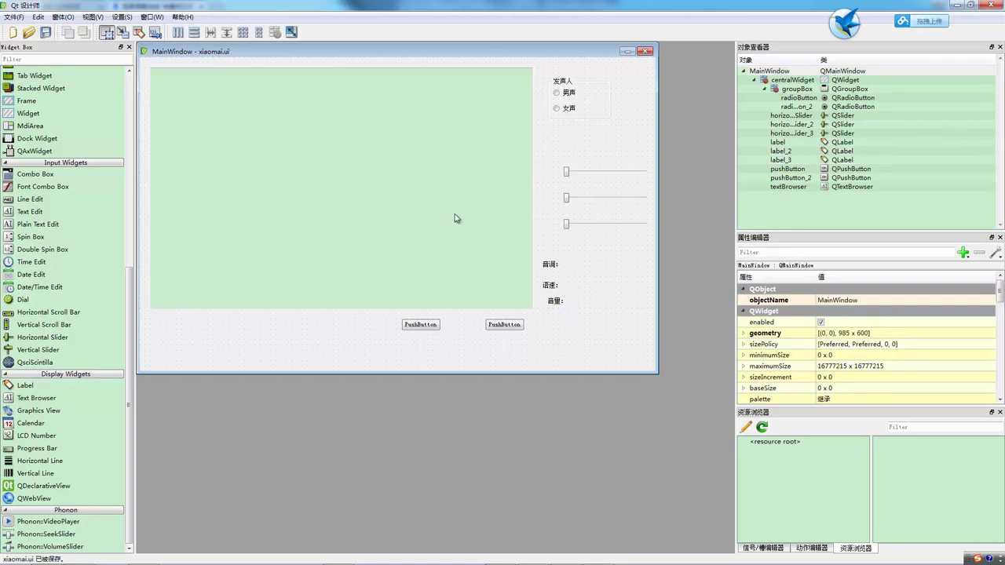
Shrink the 音调: label to about 31 x 16 and place it in front of the upper slider at about (770, 210).
mouse_move(545, 263)
left_mouse_down()
mouse_move(547, 329)
mouse_move(548, 194)
mouse_move(550, 257)
left_mouse_up()
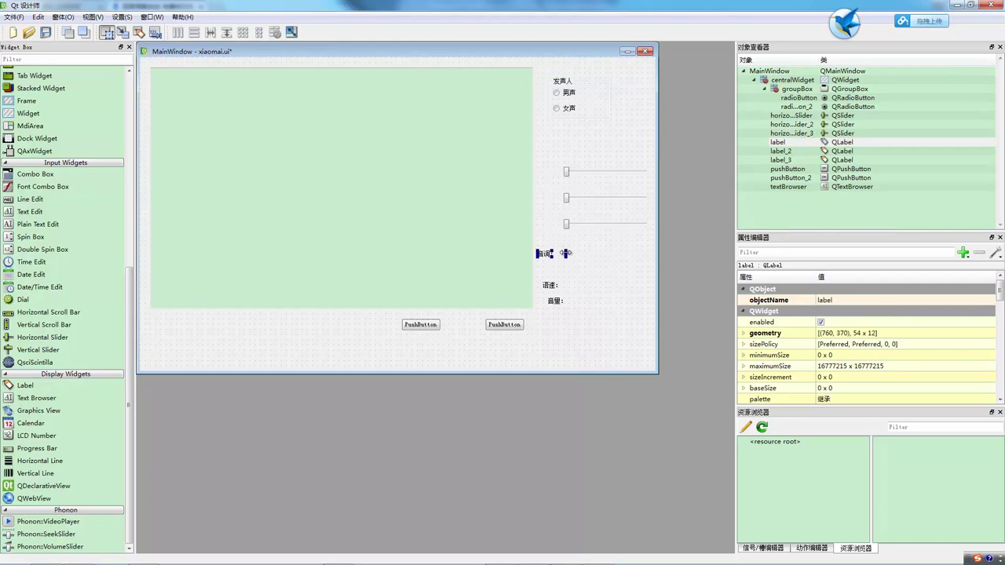
key("ctrl+z")
key("ctrl+z")
left_click_drag(552, 195, 554, 173)
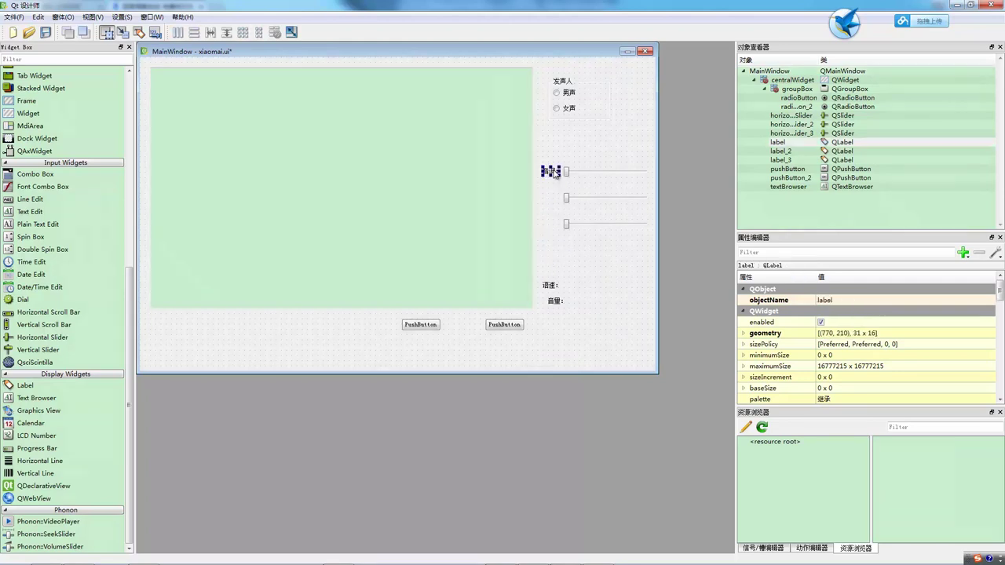
Shrink the 语速: label to about 31 x 16 and place it in front of the middle slider.
left_click(555, 287)
double_click(562, 287)
left_click_drag(556, 292, 550, 219)
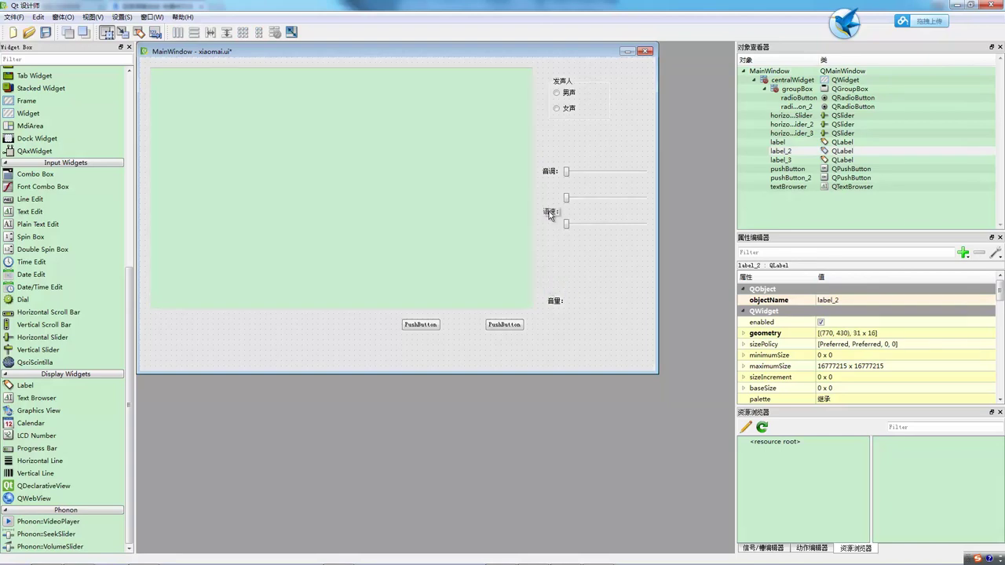
Place the 音量: label in front of the lowest slider, aligned with the other two labels, and save the form.
left_click_drag(557, 301, 553, 268)
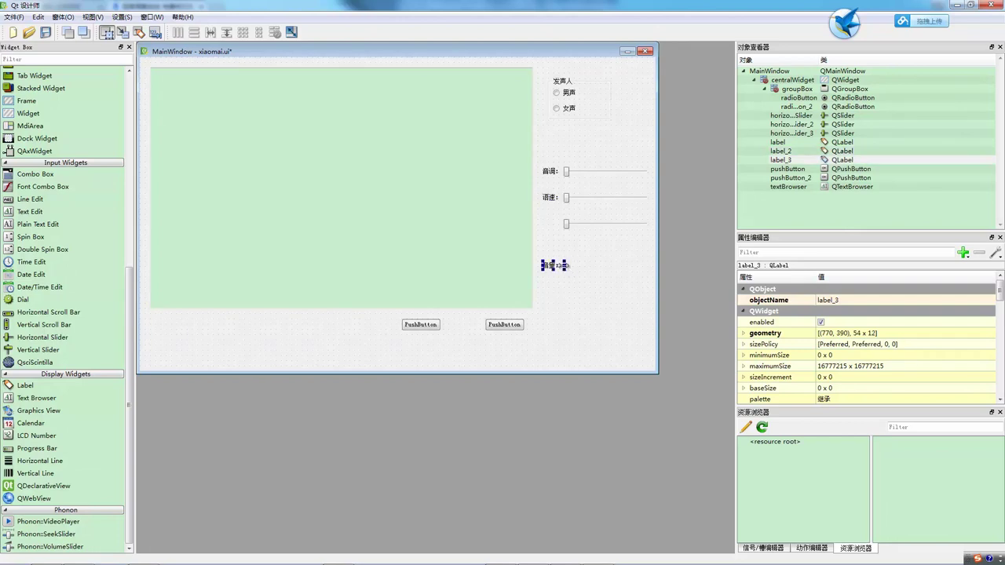
left_click(562, 278)
left_click_drag(551, 266, 550, 235)
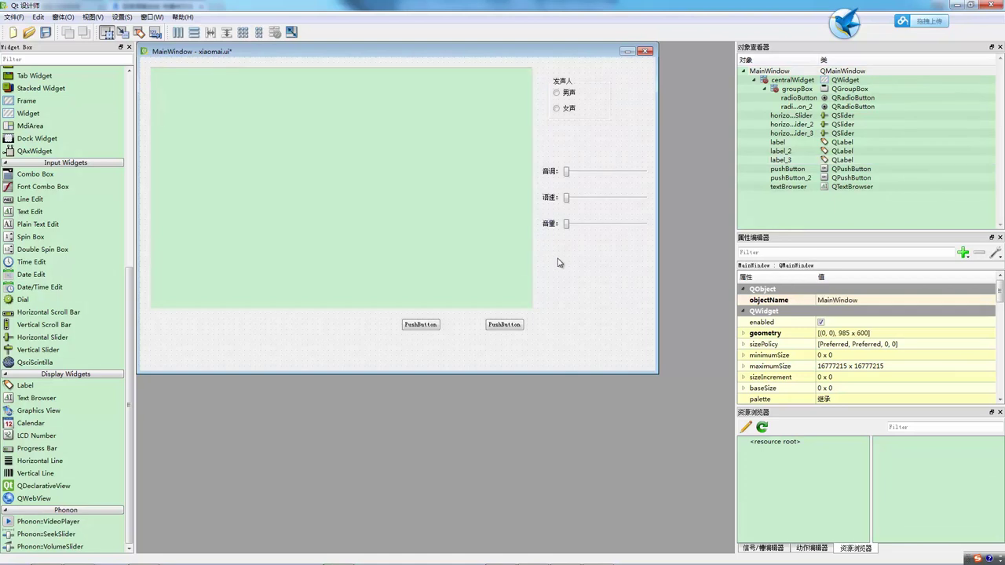
left_click(46, 32)
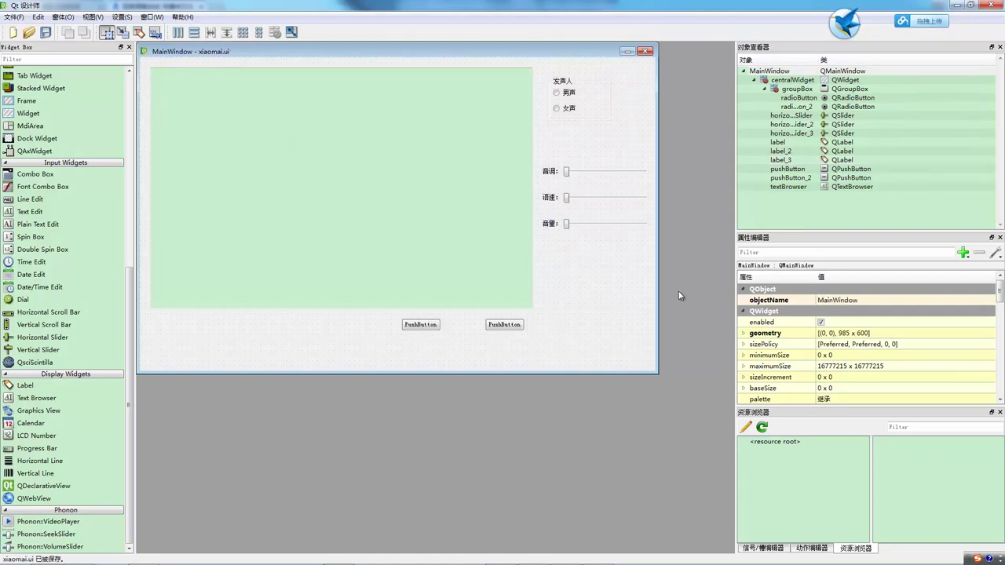